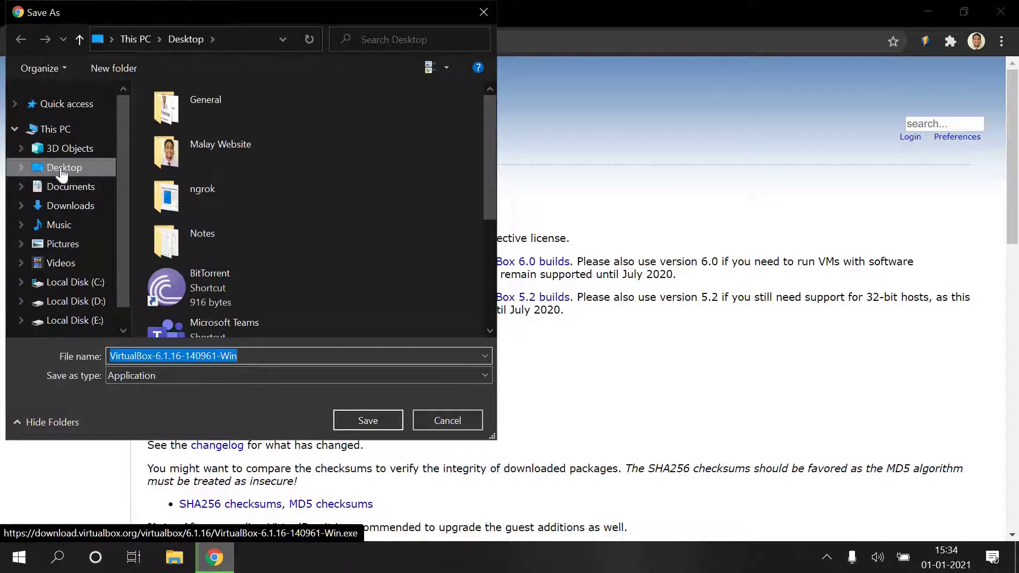
- Save the VirtualBox-6.1.16-140961-Win installer to the Desktop and launch it
click(55, 166)
click(338, 420)
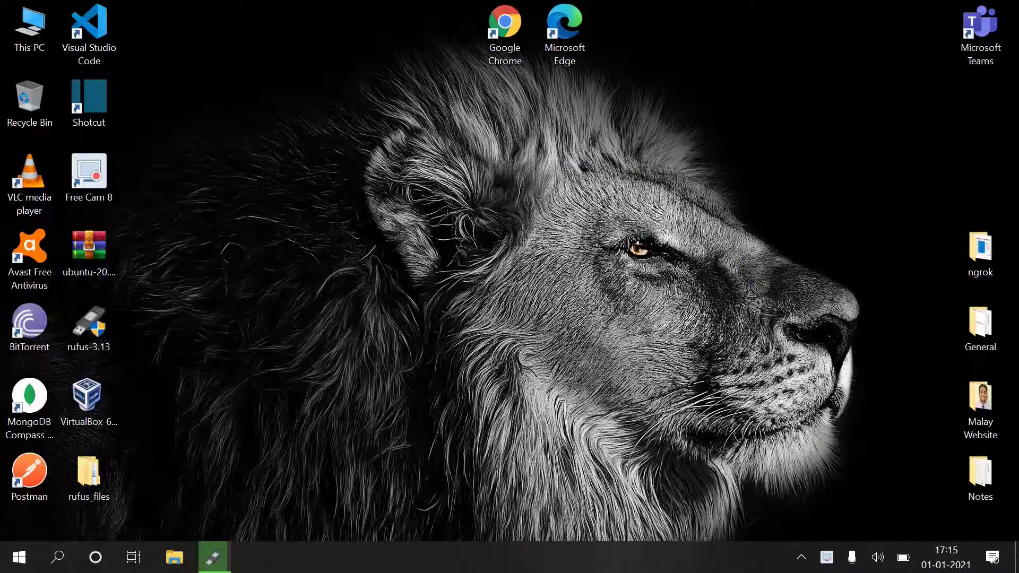
double_click(94, 412)
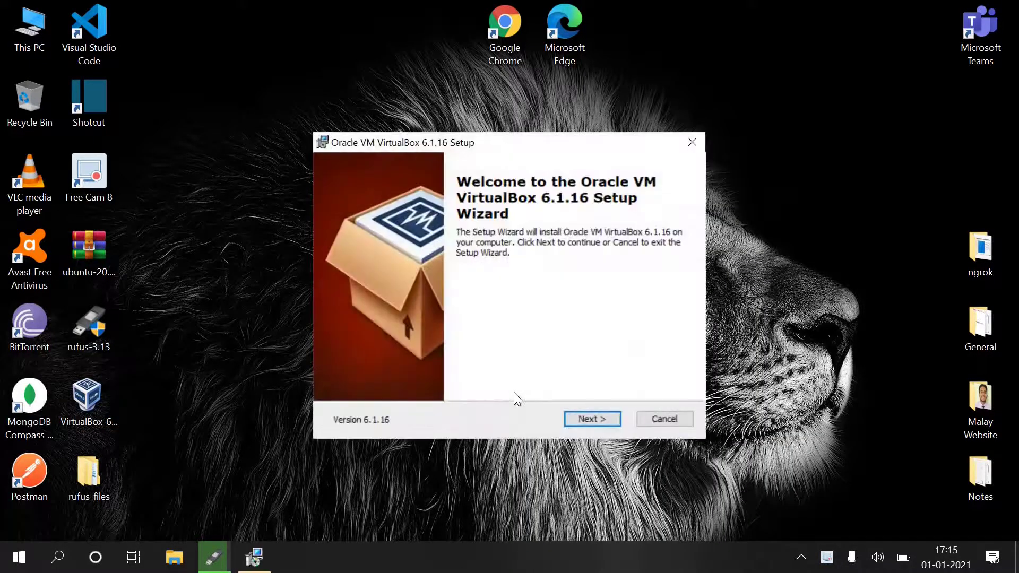
- Start installing VirtualBox 6.1.16 with the default features, location and shortcut options, accepting the network interface reset
click(591, 418)
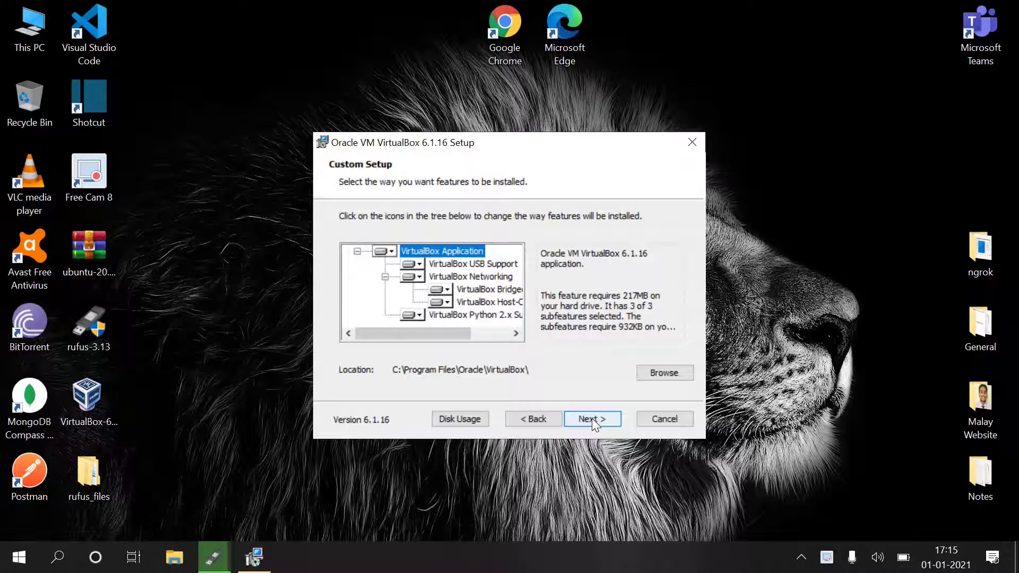
click(591, 418)
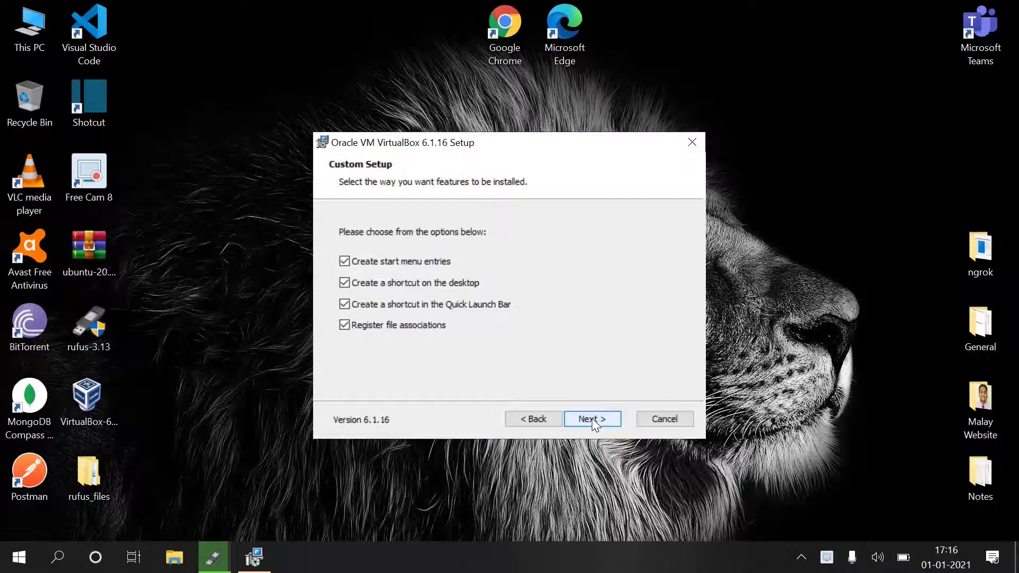
click(591, 418)
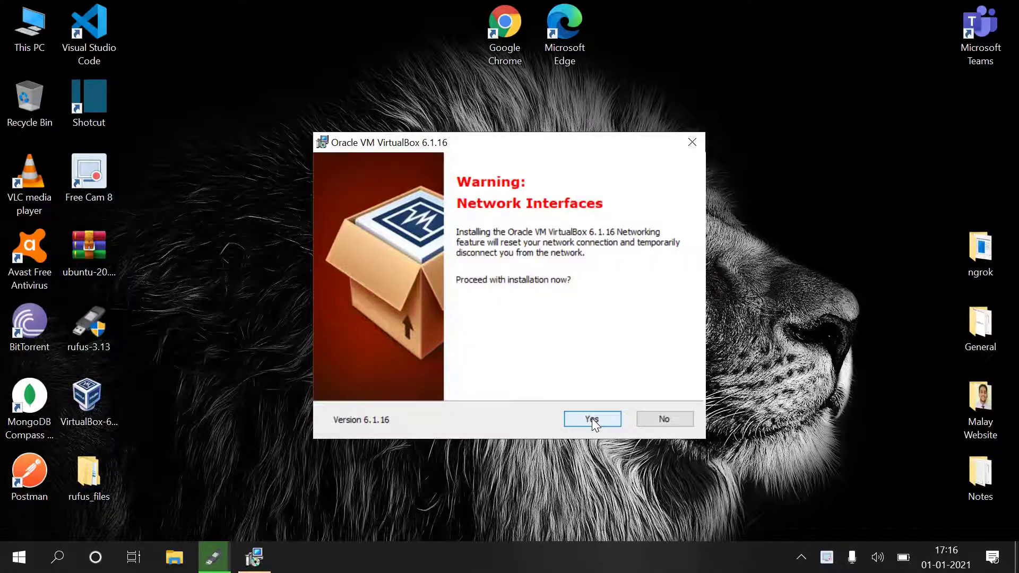
click(591, 418)
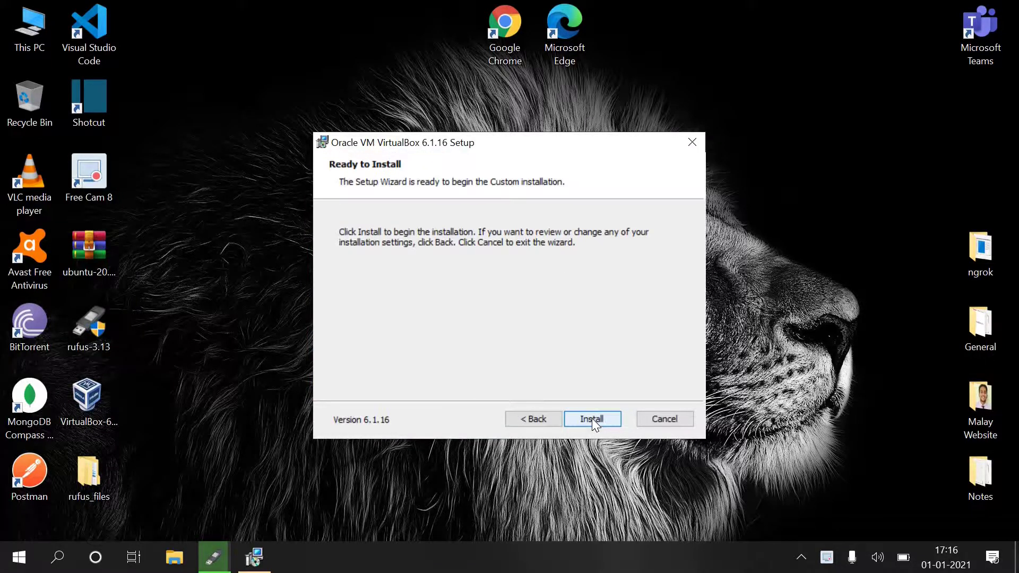
click(591, 418)
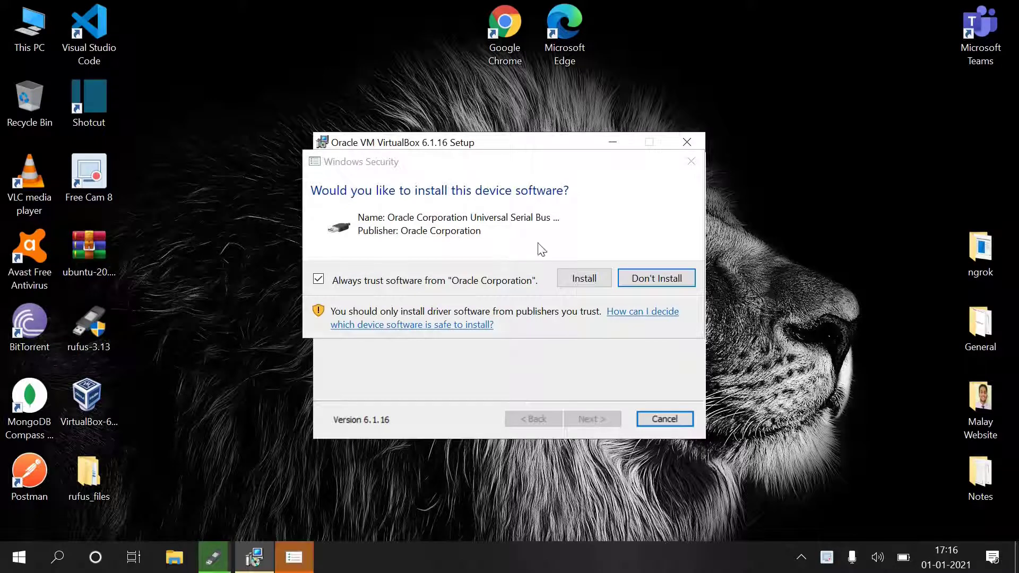
- Install the Oracle Corporation USB and network adapter device software, and finish the setup with VirtualBox starting after installation
click(318, 280)
click(583, 278)
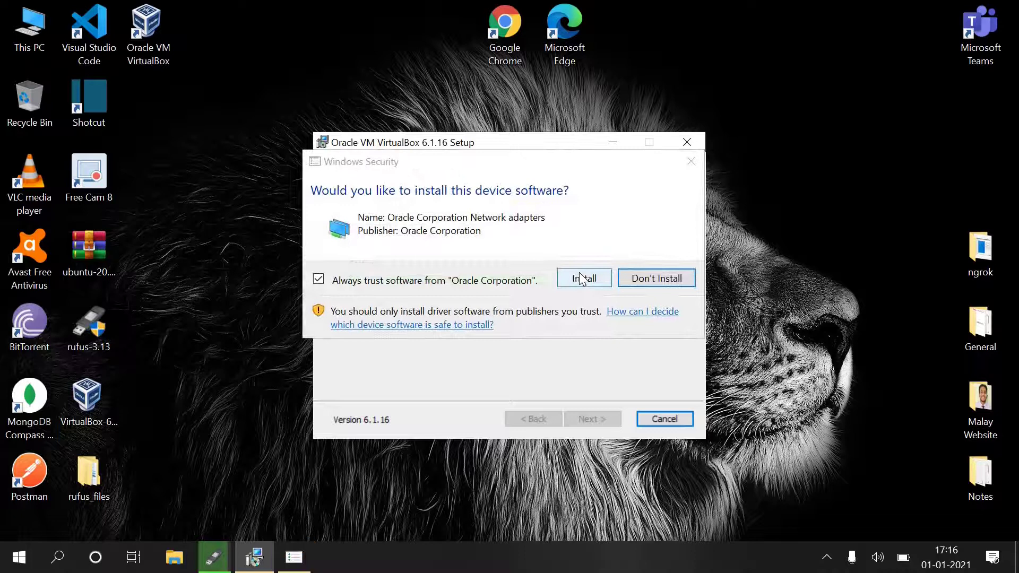
click(580, 276)
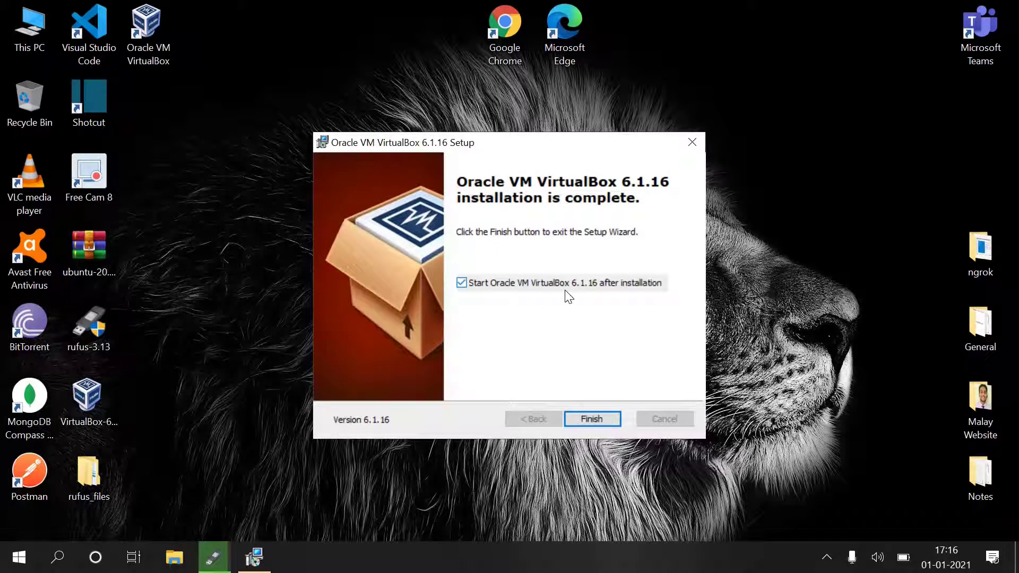
click(578, 422)
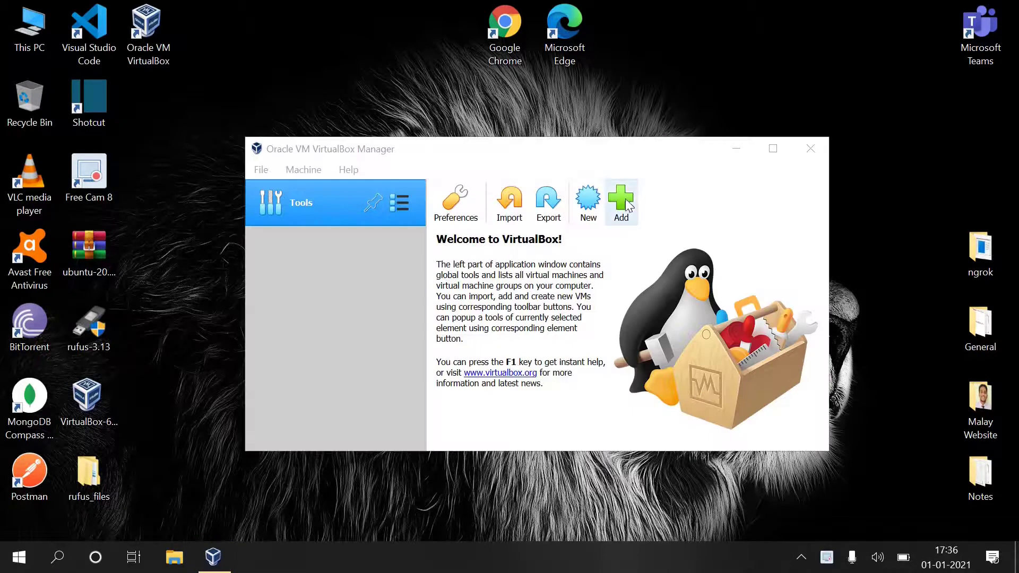
- Begin a new virtual machine named Ubuntu, with type Linux and version Ubuntu (64-bit)
click(583, 201)
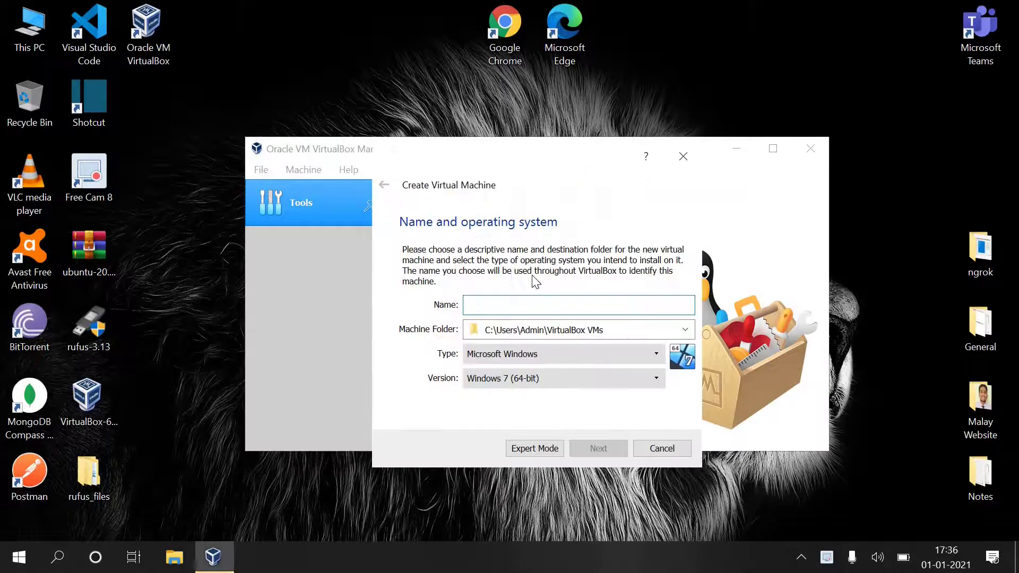
text(Ubuntu)
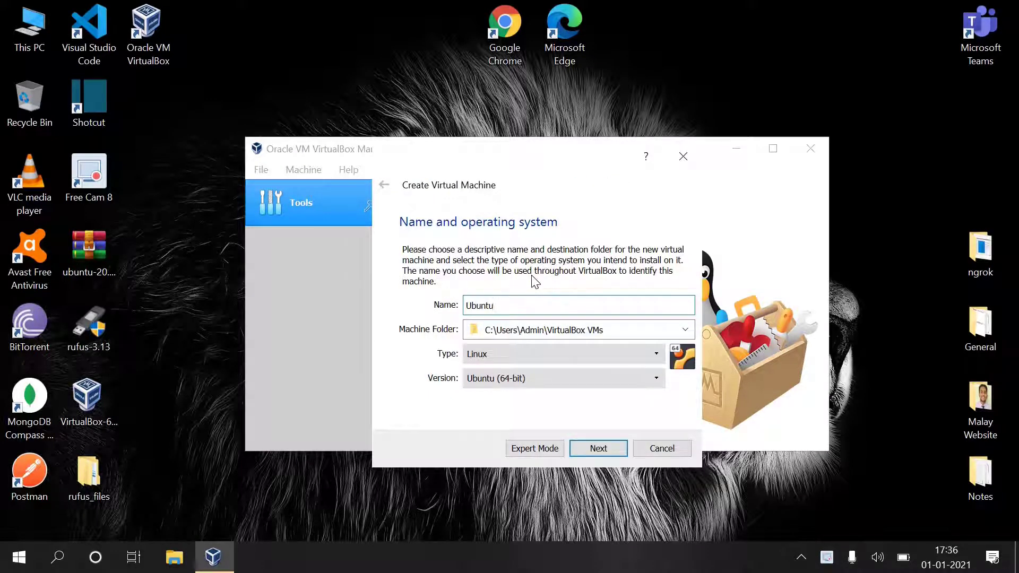
click(517, 357)
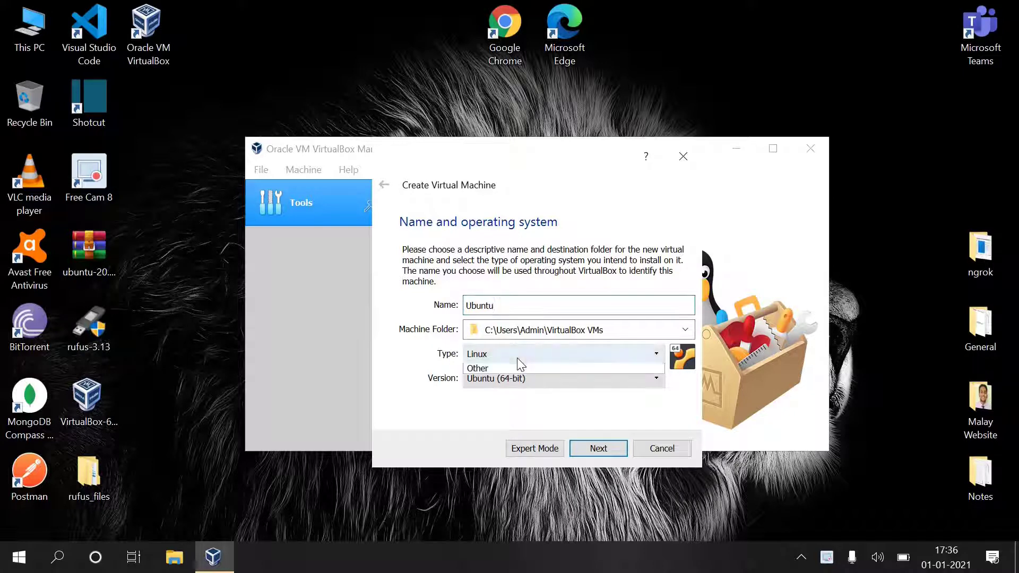
click(517, 380)
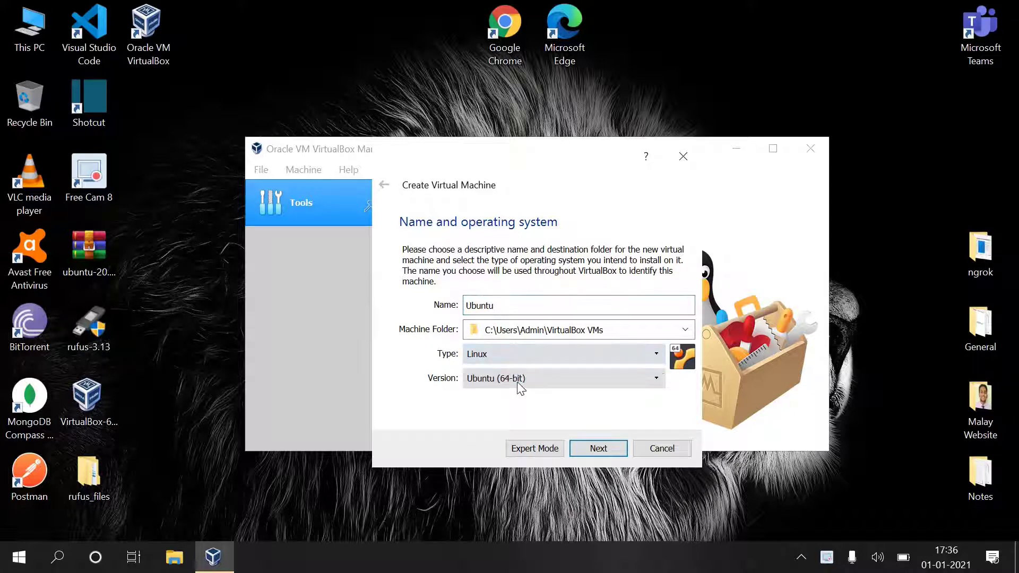
click(598, 454)
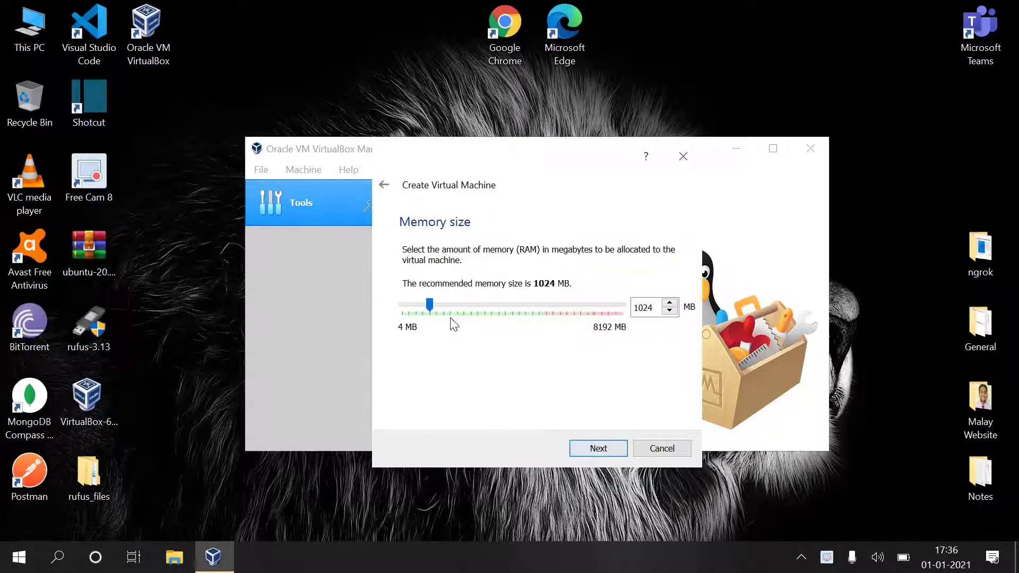
- Allocate 2048 MB of memory to the new virtual machine
click(643, 309)
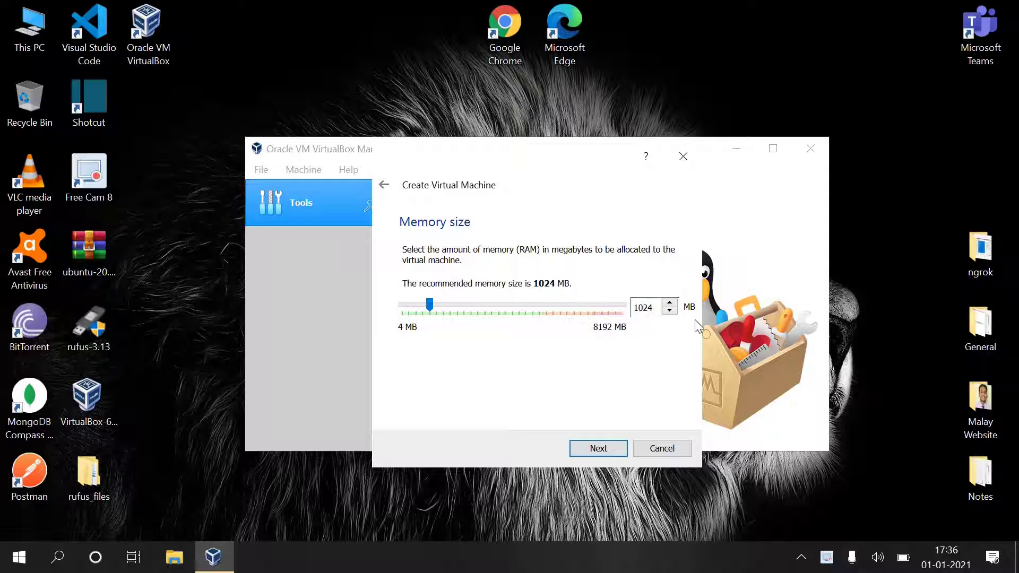
key(BackSpace)
key(BackSpace)
key(Delete)
text(2048)
click(598, 453)
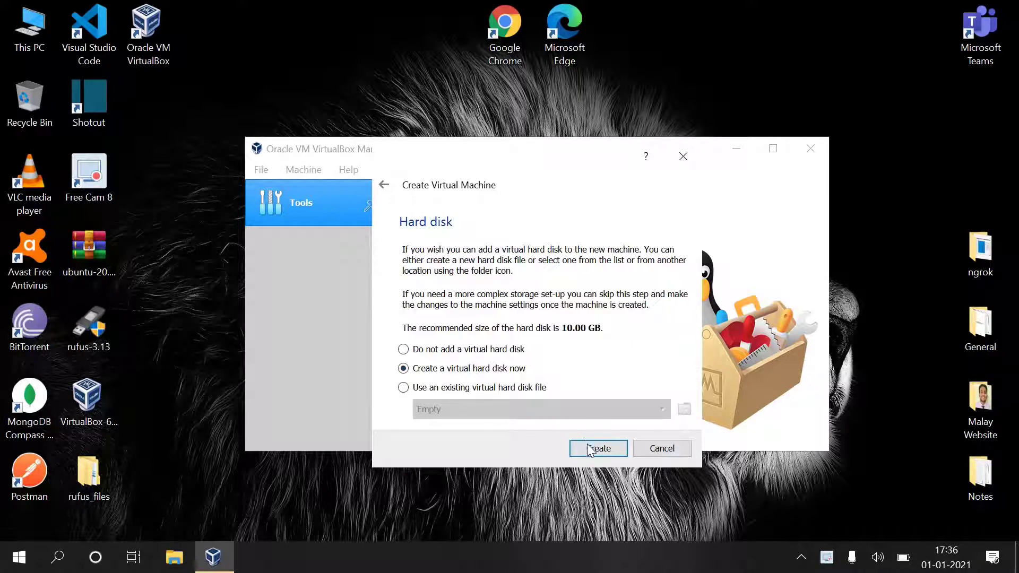
- Create a 10.00 GB VDI virtual hard disk at the default file location and complete the virtual machine
click(591, 449)
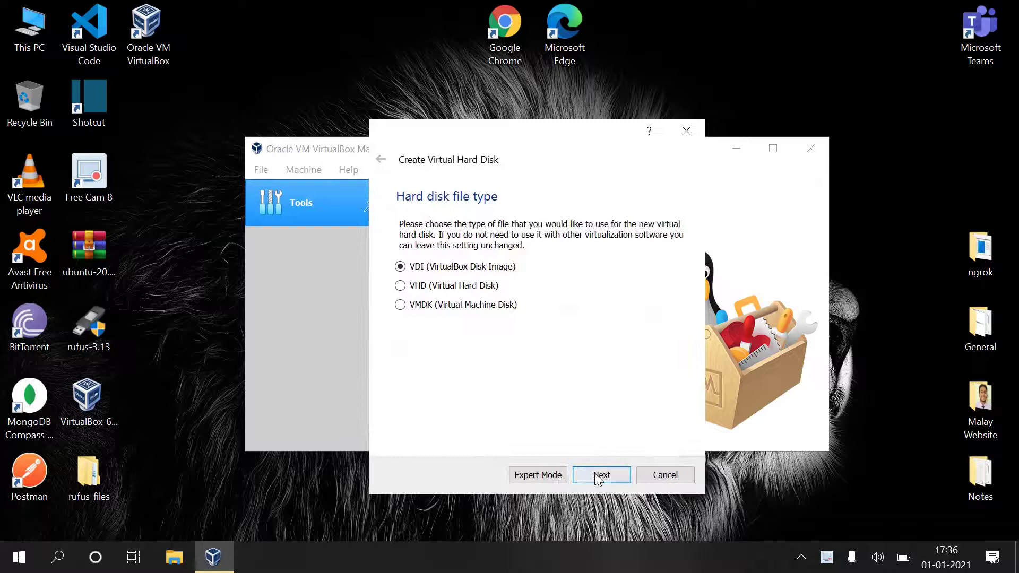
click(594, 473)
click(595, 475)
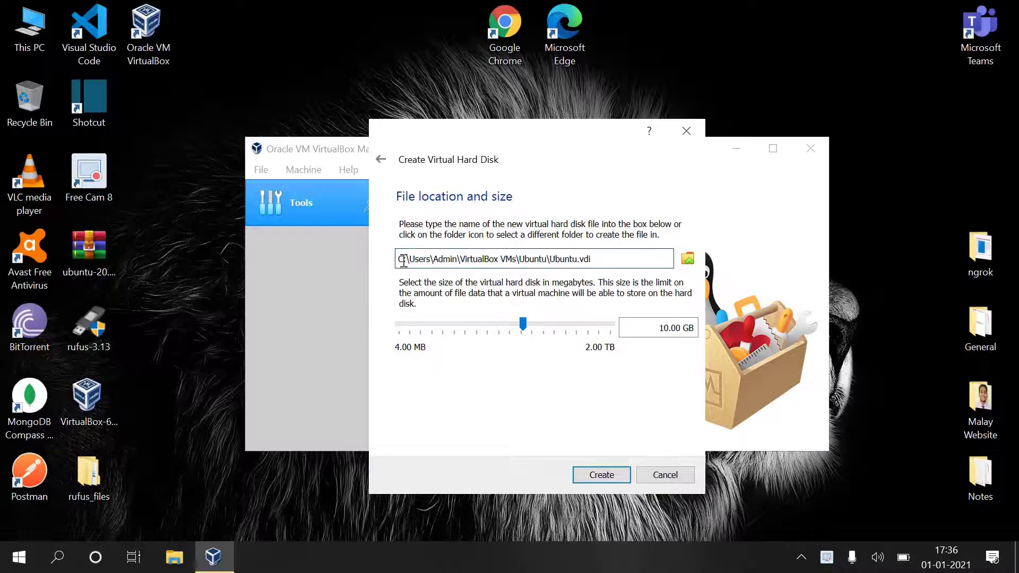
click(595, 476)
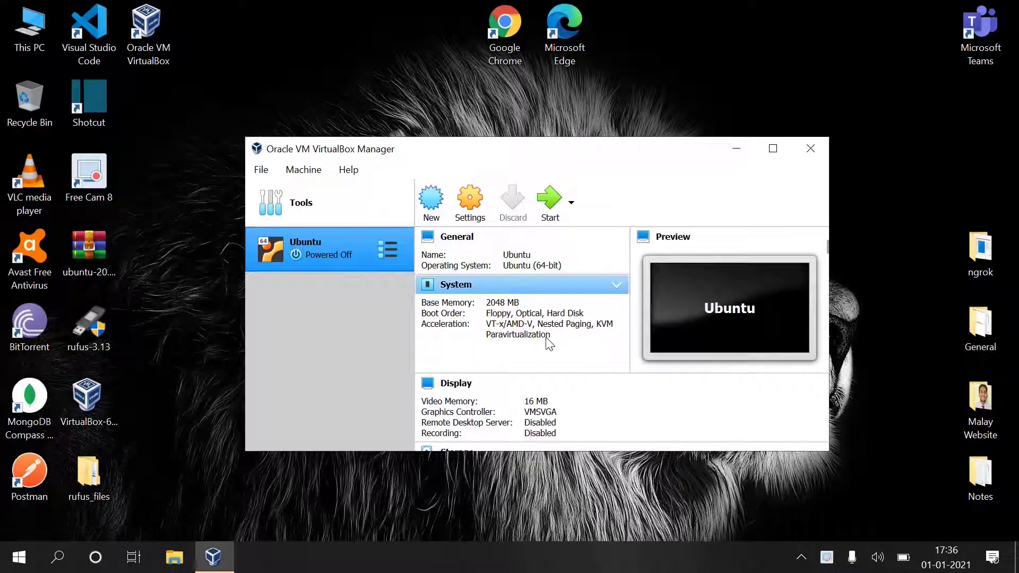
- In the Ubuntu machine's storage settings, add ubuntu-20.04.1-desktop-amd64.iso from the Desktop to the IDE controller's optical disk selector, filtering for RAW (*.iso *.cdr)
click(457, 211)
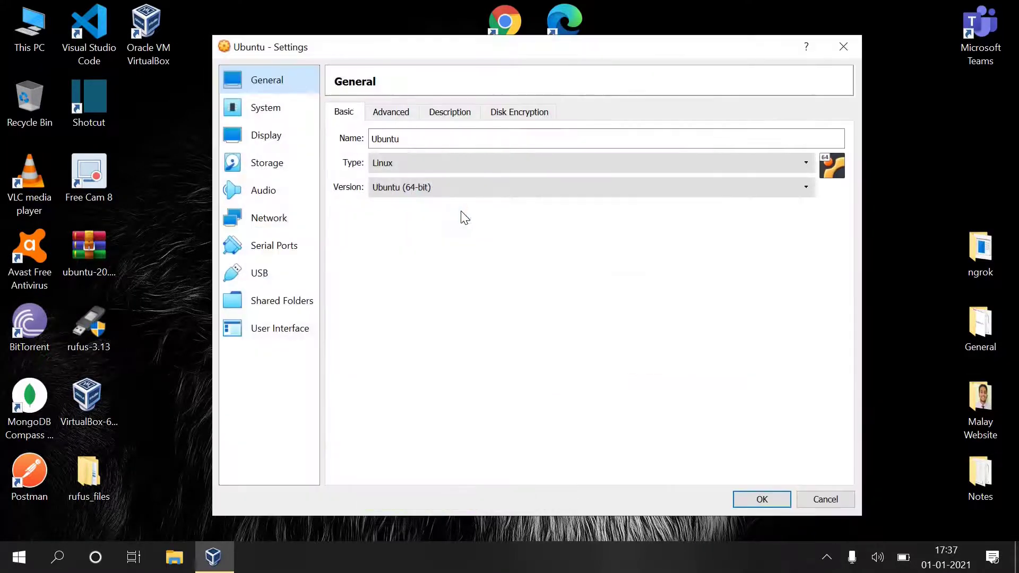
click(263, 162)
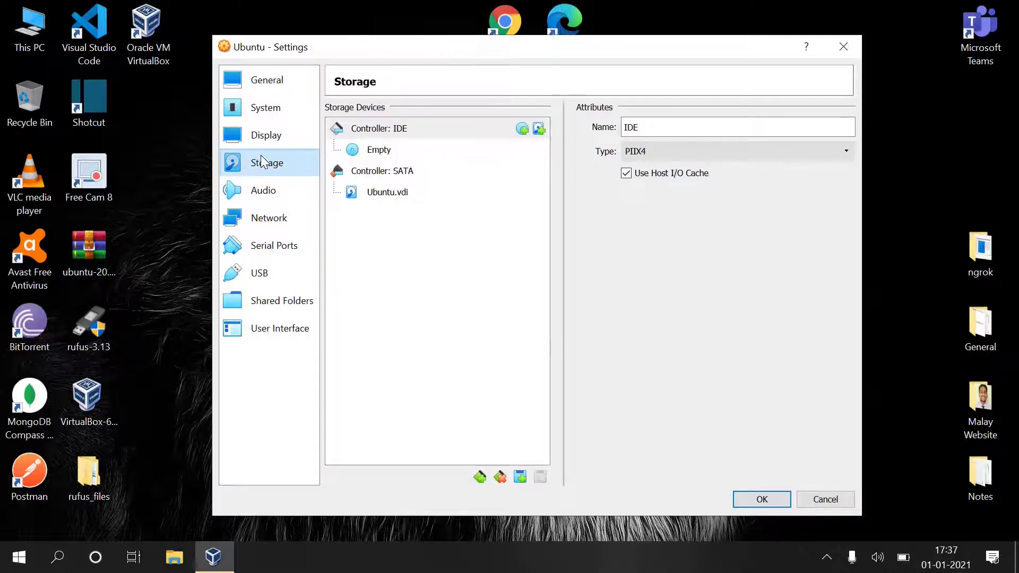
click(523, 129)
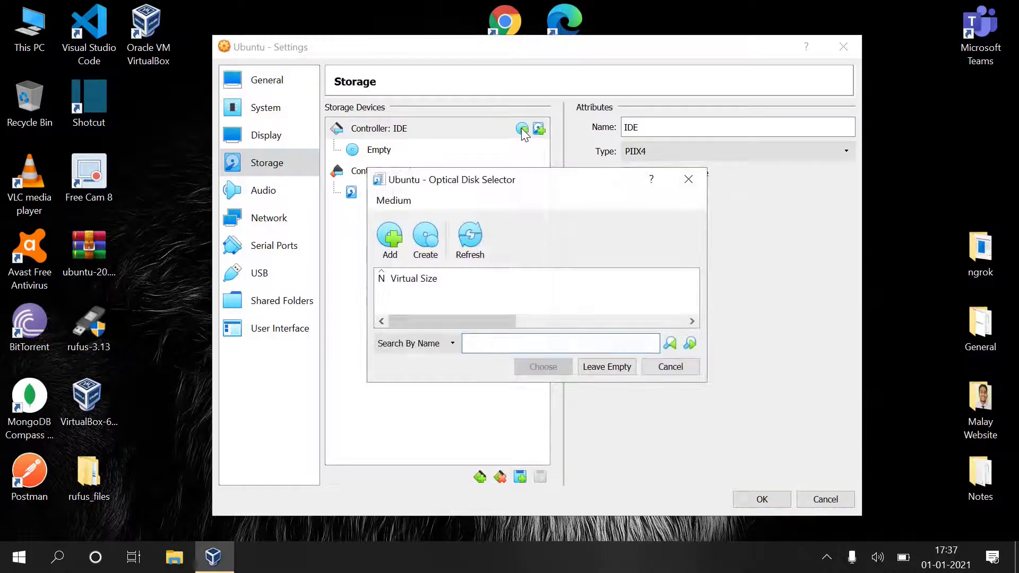
click(392, 245)
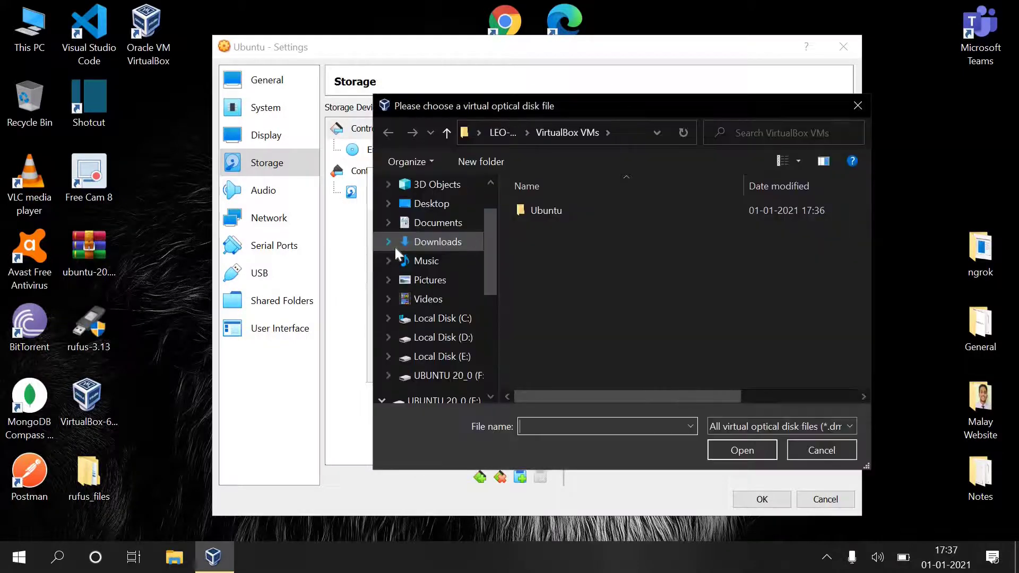
click(431, 204)
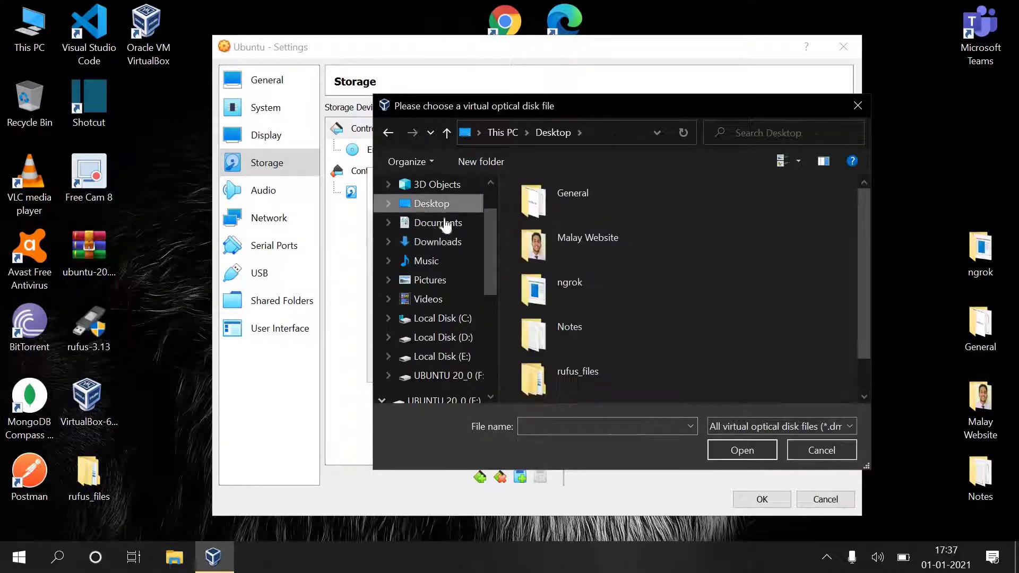
click(765, 426)
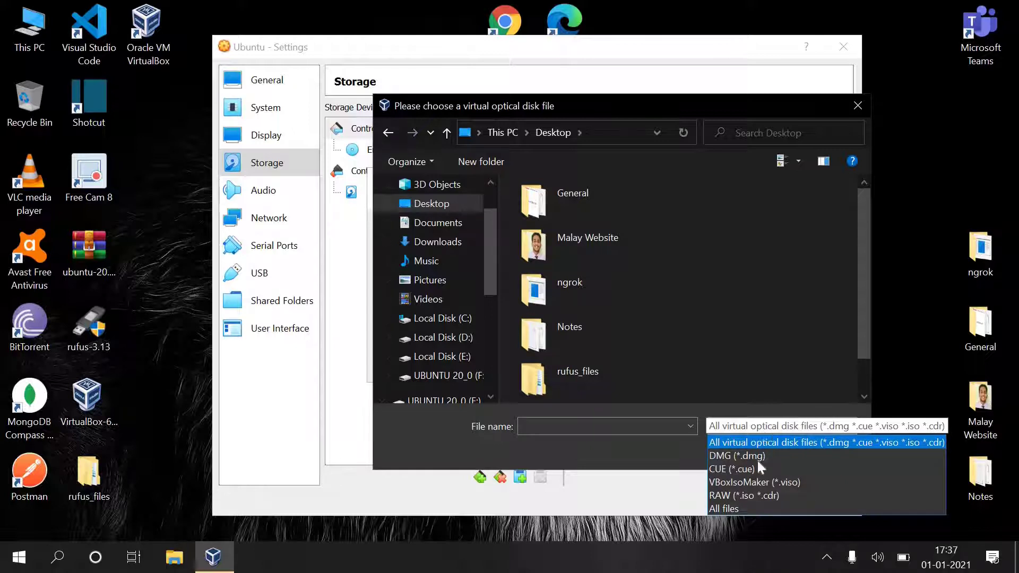
click(754, 497)
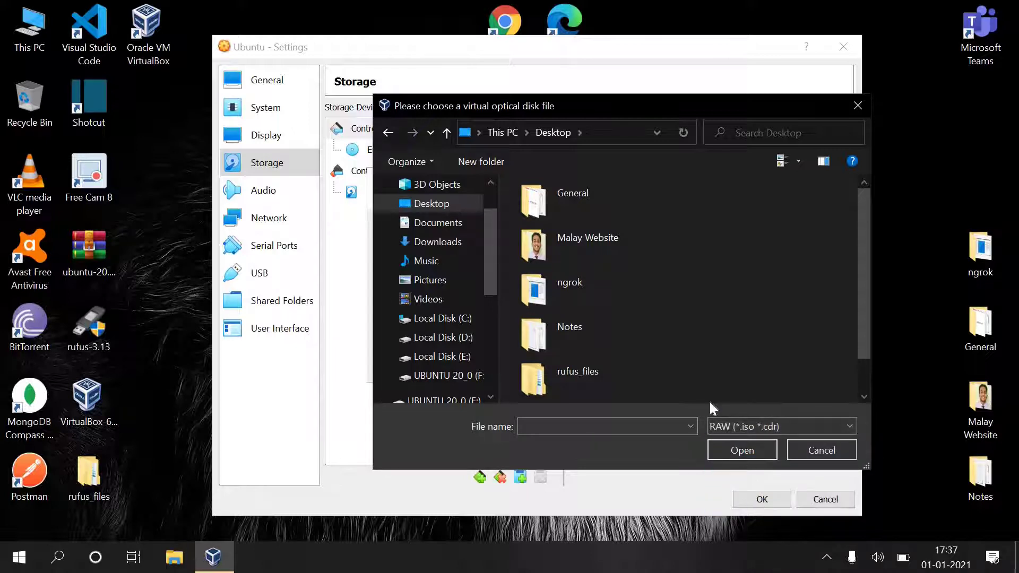
scroll(705, 303, down, 1)
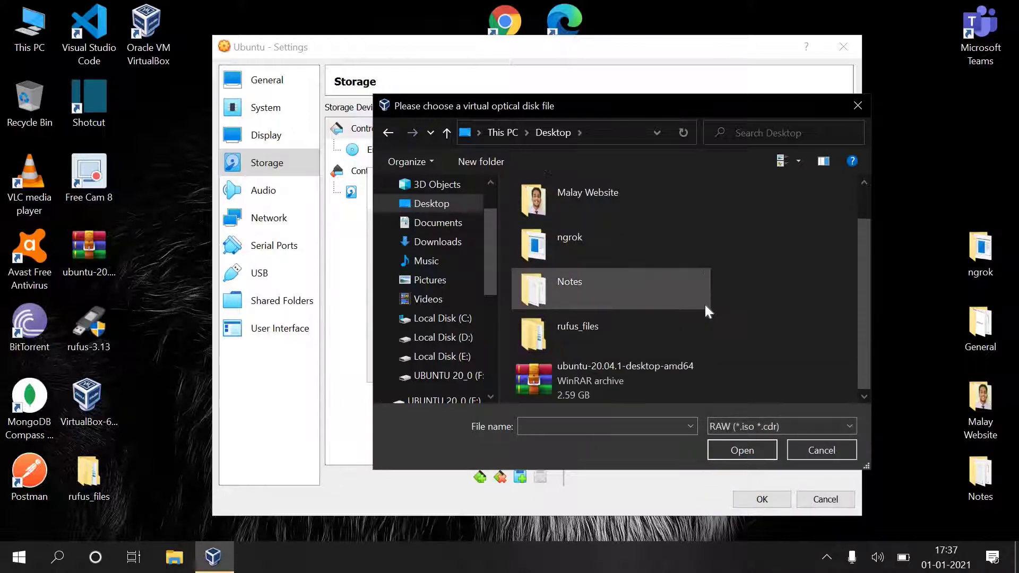
click(591, 386)
click(718, 452)
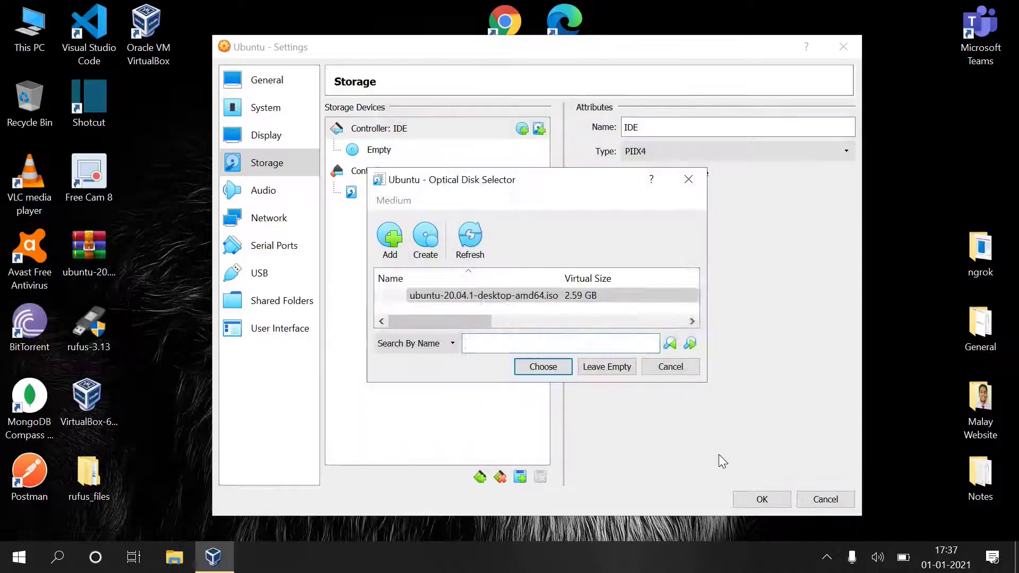
- Attach ubuntu-20.04.1-desktop-amd64.iso to the IDE controller and save the machine settings
click(482, 310)
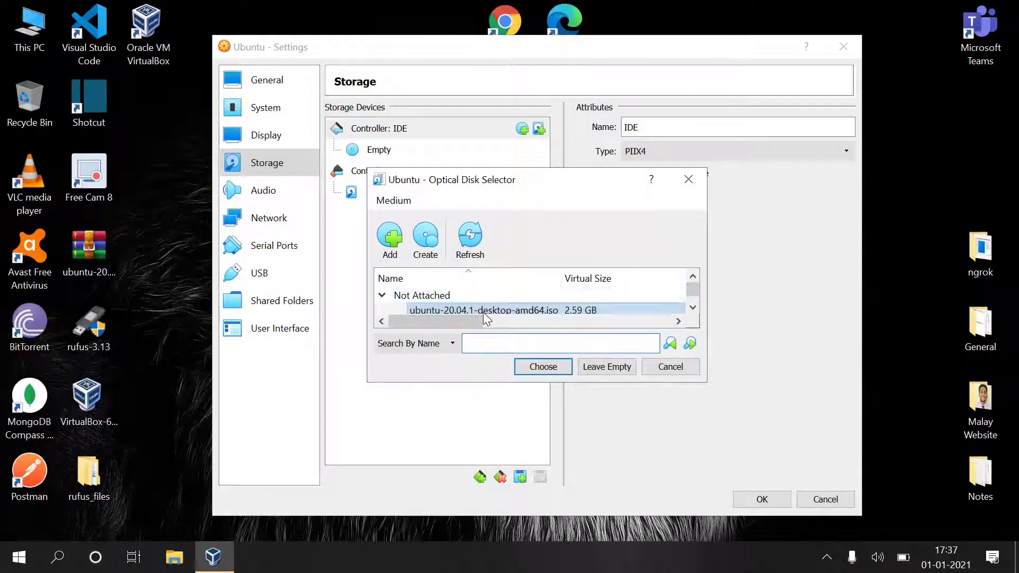
click(525, 303)
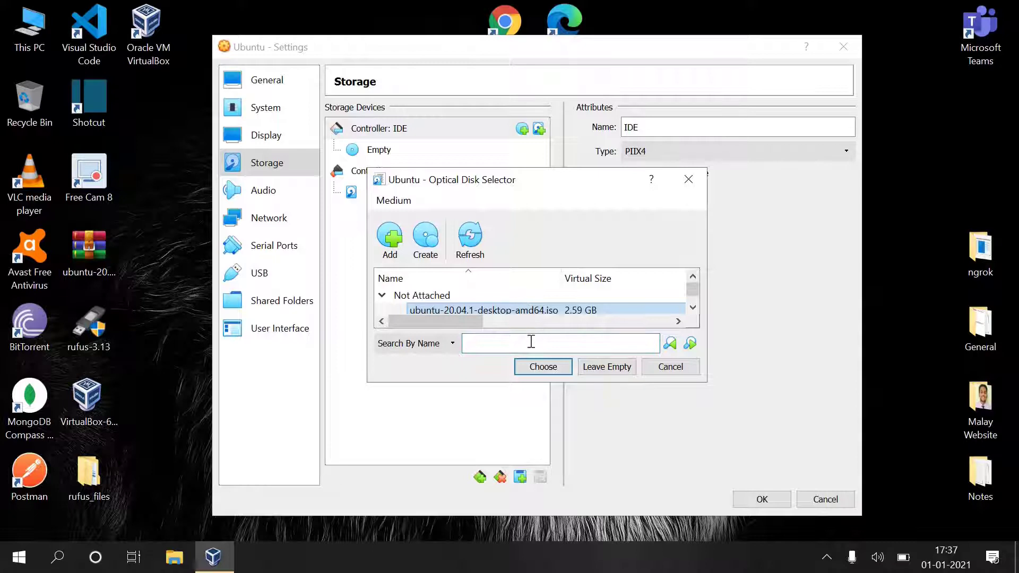
click(560, 370)
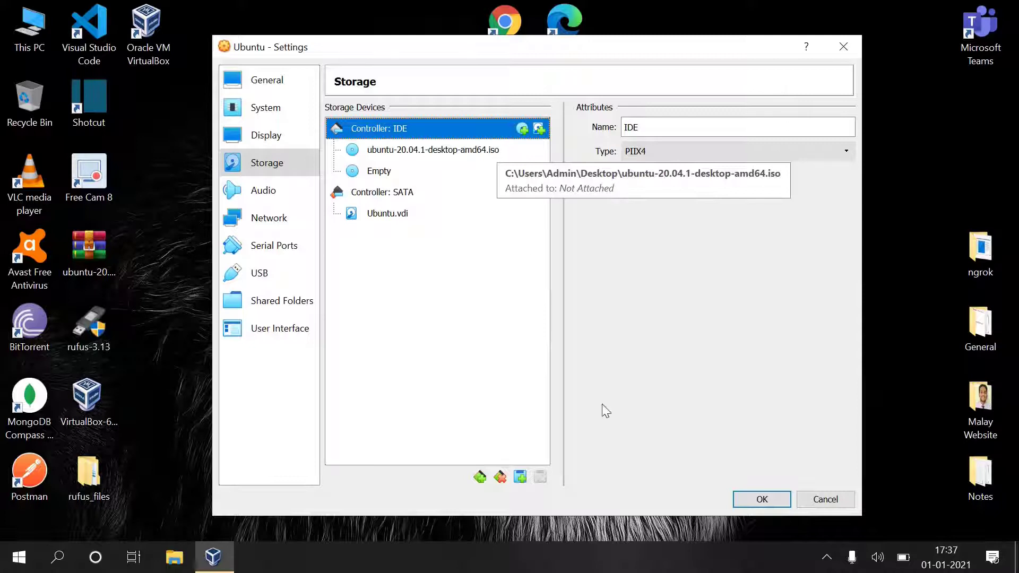
click(762, 500)
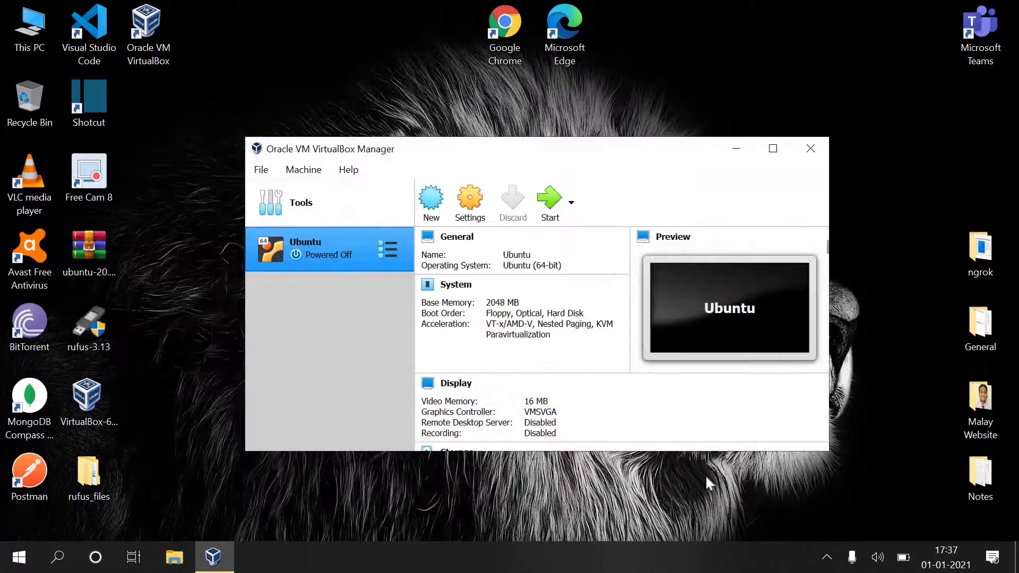
- Start the Ubuntu virtual machine and dismiss the Auto capture keyboard notice
click(539, 211)
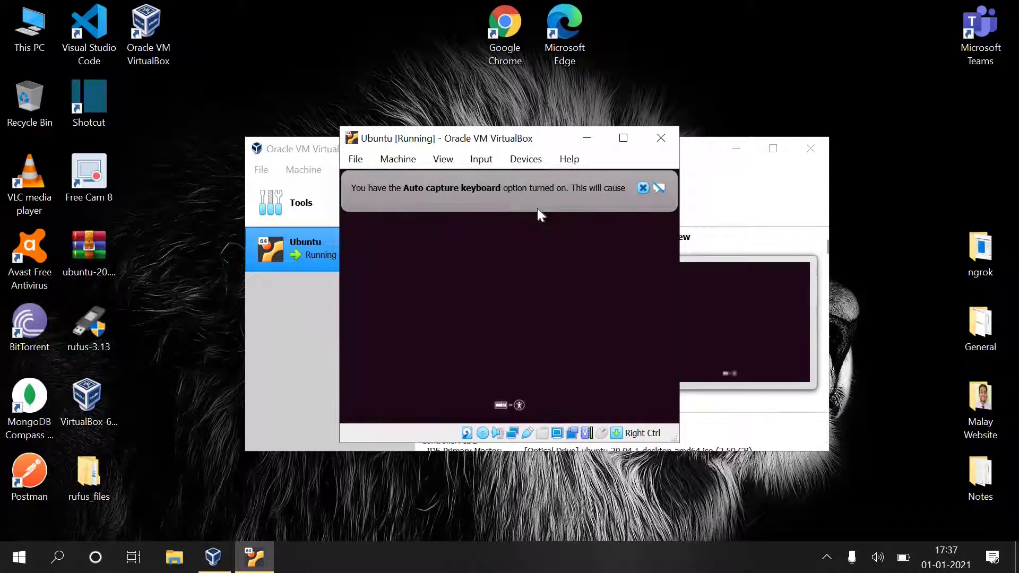
click(643, 189)
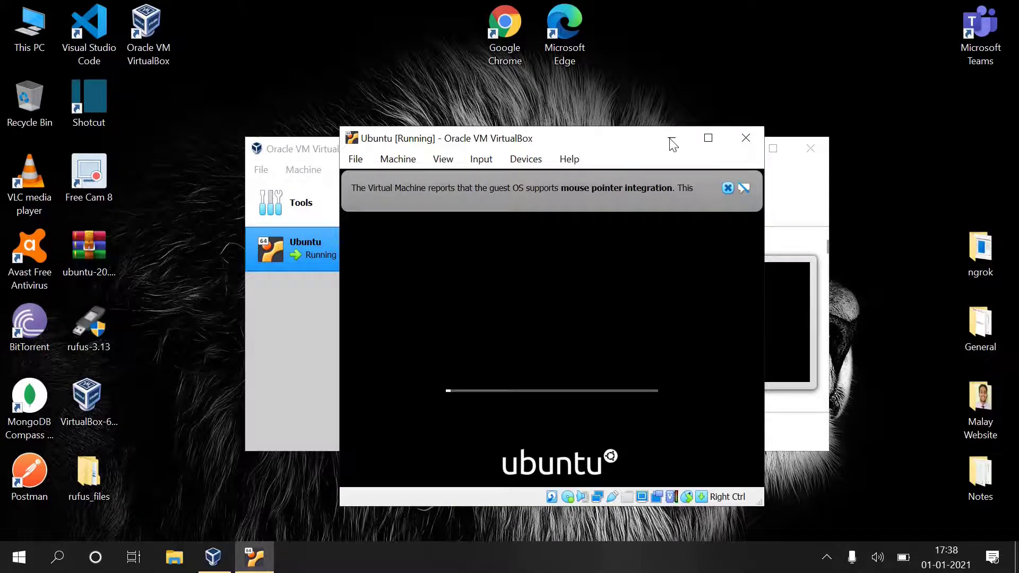
- Dismiss the mouse pointer integration notice and begin installing Ubuntu in English with the English (US) keyboard layout
click(728, 188)
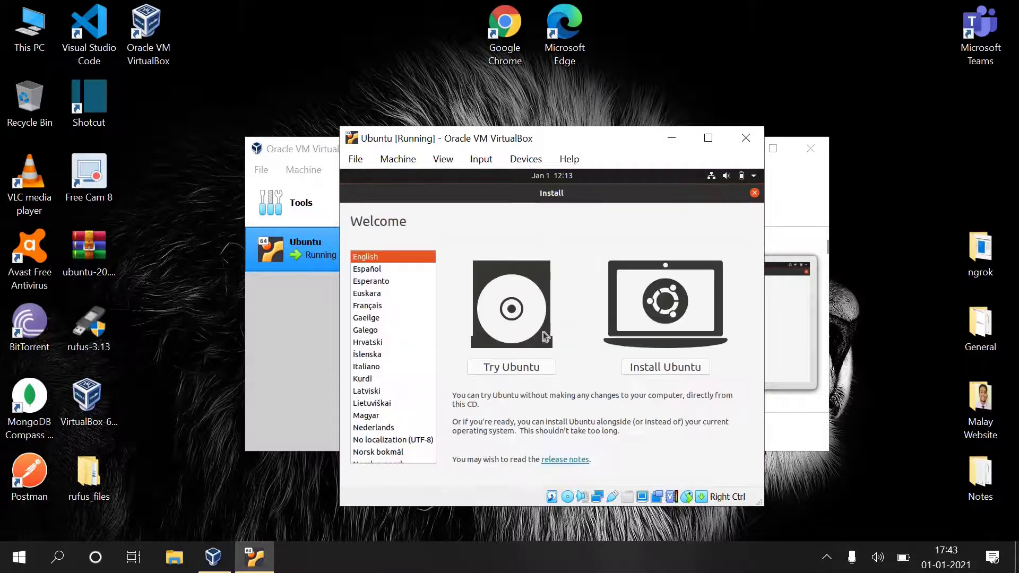
click(633, 372)
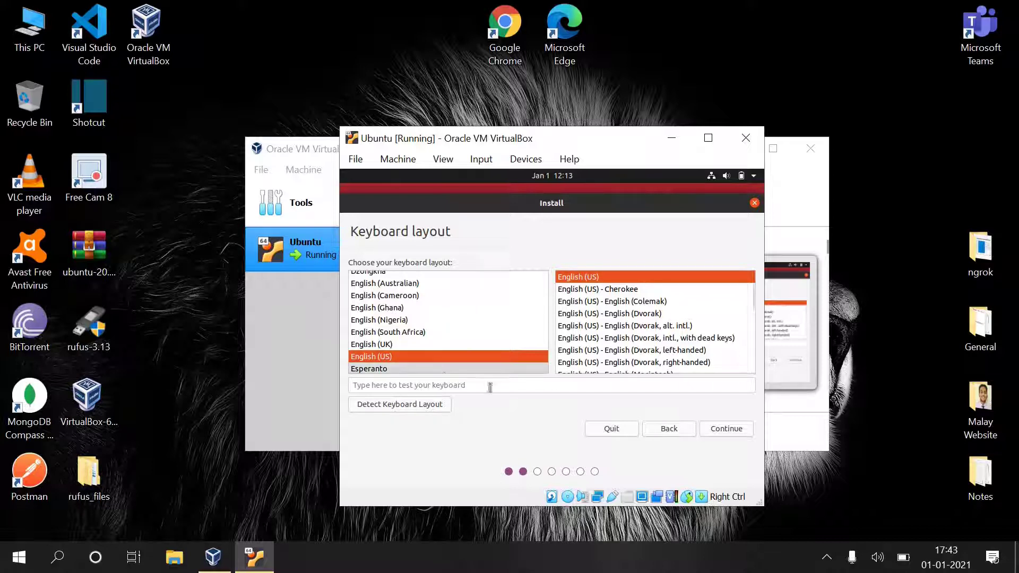
click(725, 427)
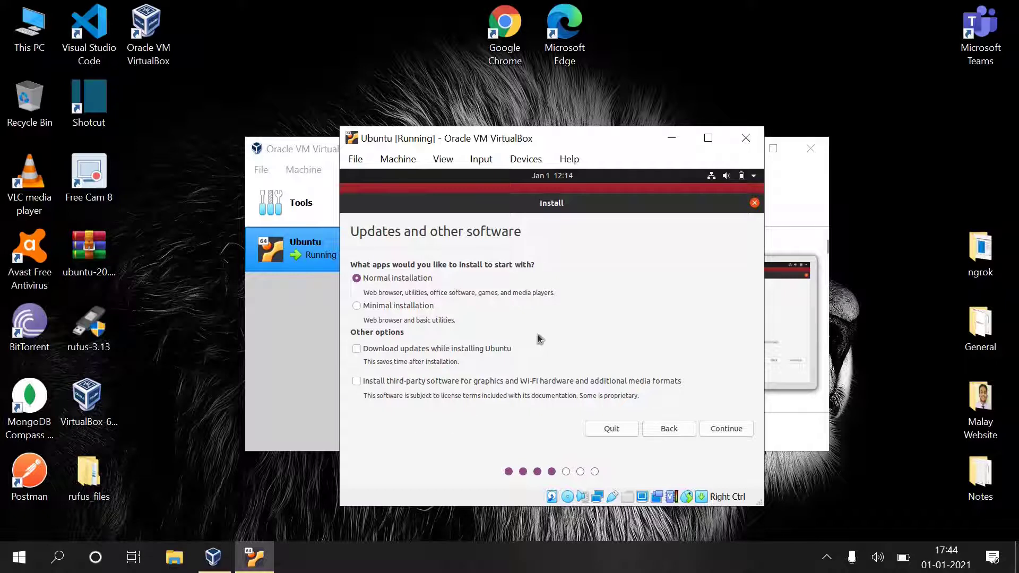
- Choose Normal installation without updates or third-party software, with Erase disk and install Ubuntu, and write the changes to disk
click(728, 428)
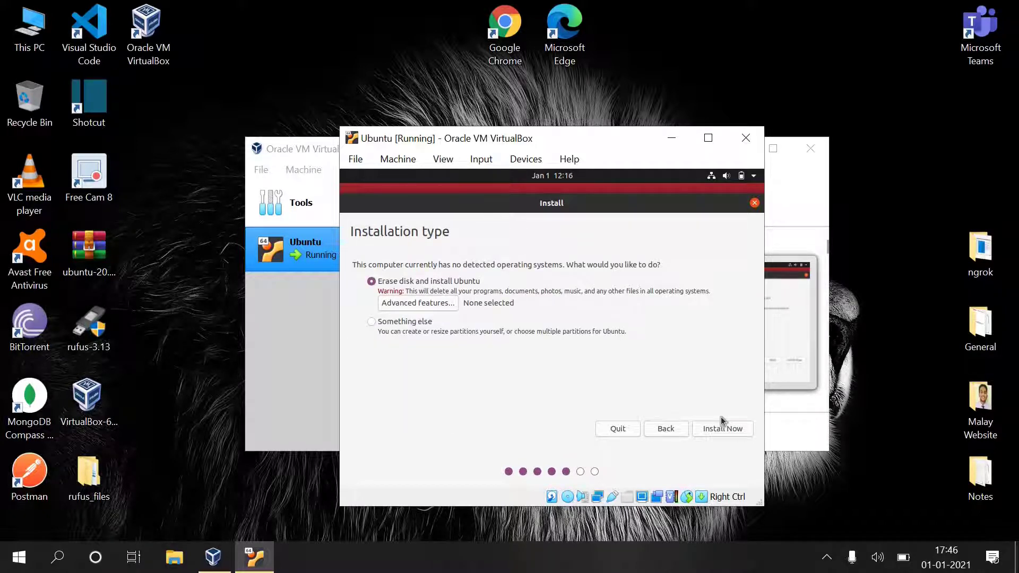
click(725, 431)
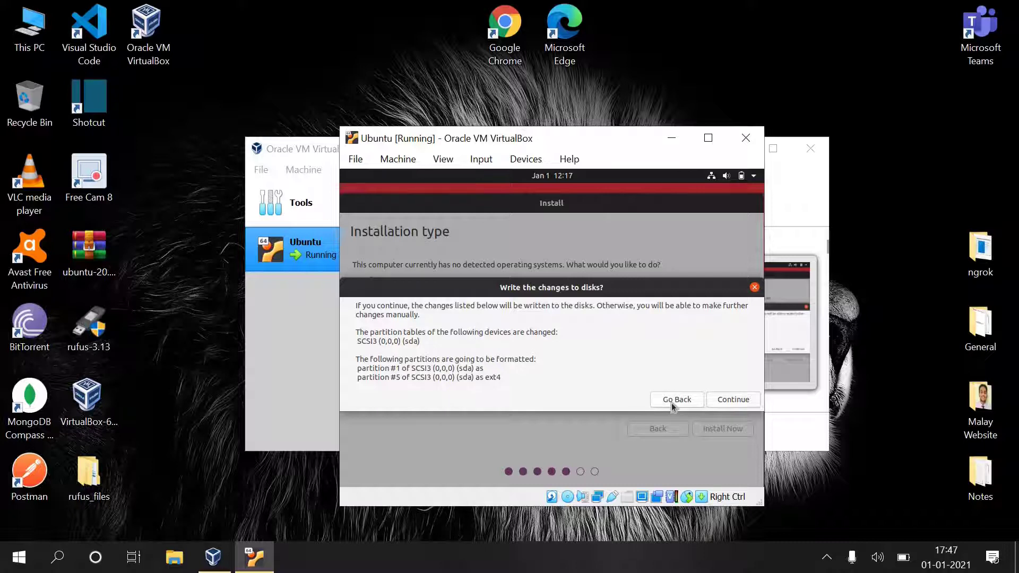
click(733, 403)
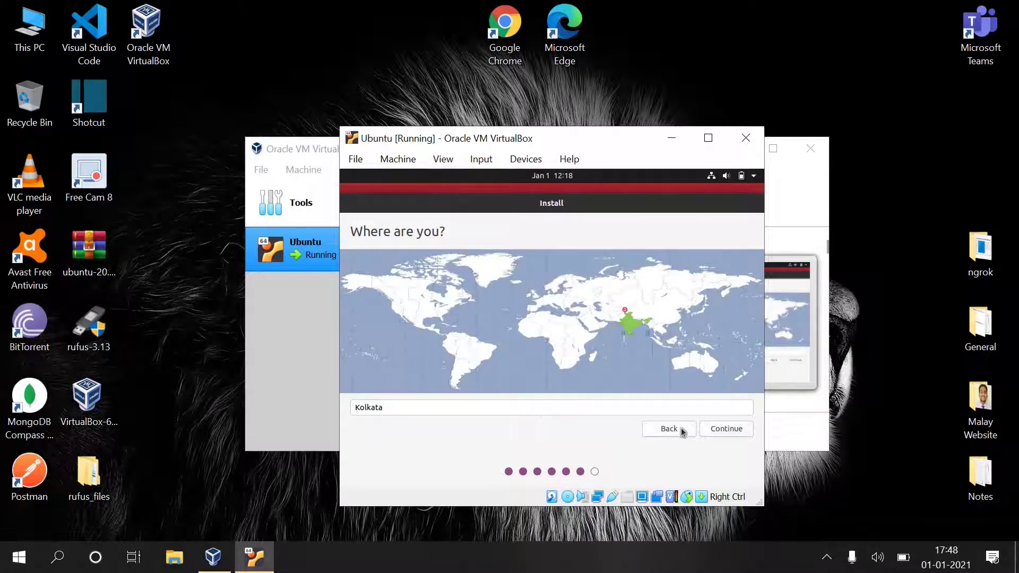
- Set the location to Kolkata and submit the account form with a name, username and confirmed password, using automatic login
click(717, 431)
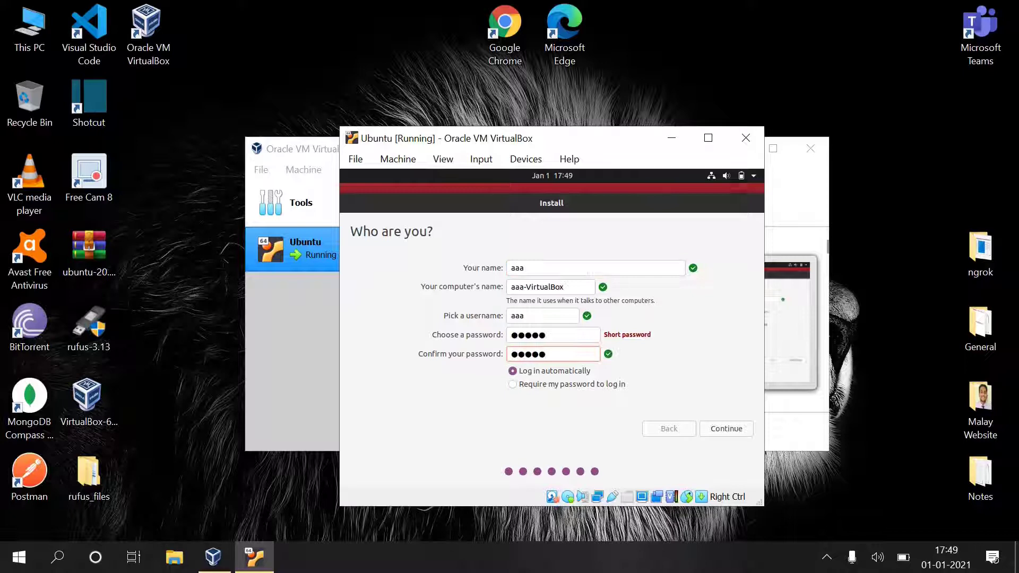
click(714, 429)
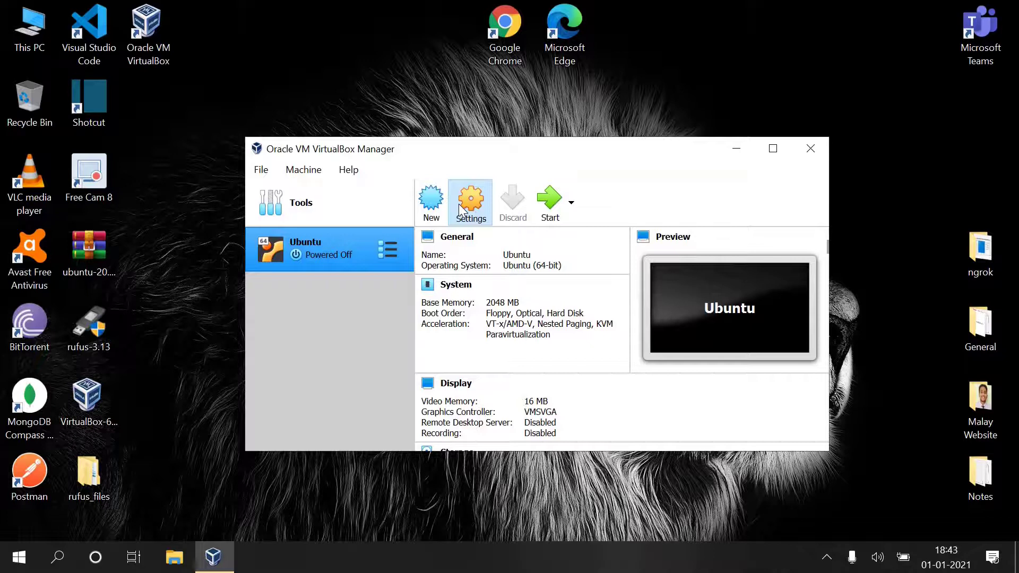
- Remove ubuntu-20.04.1-desktop-amd64.iso from the IDE controller in the Ubuntu machine's storage settings and save them
click(460, 207)
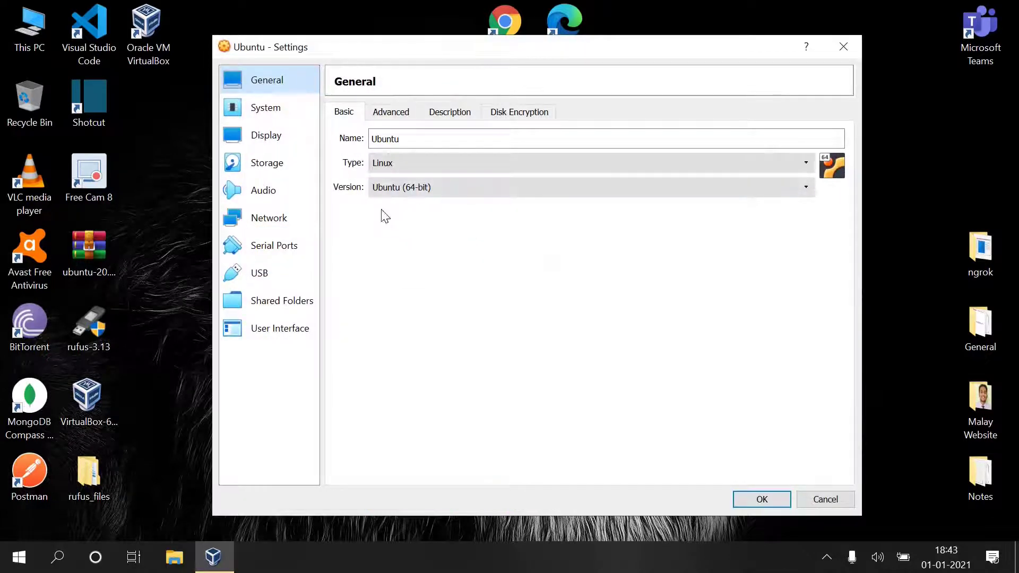
click(266, 163)
click(384, 150)
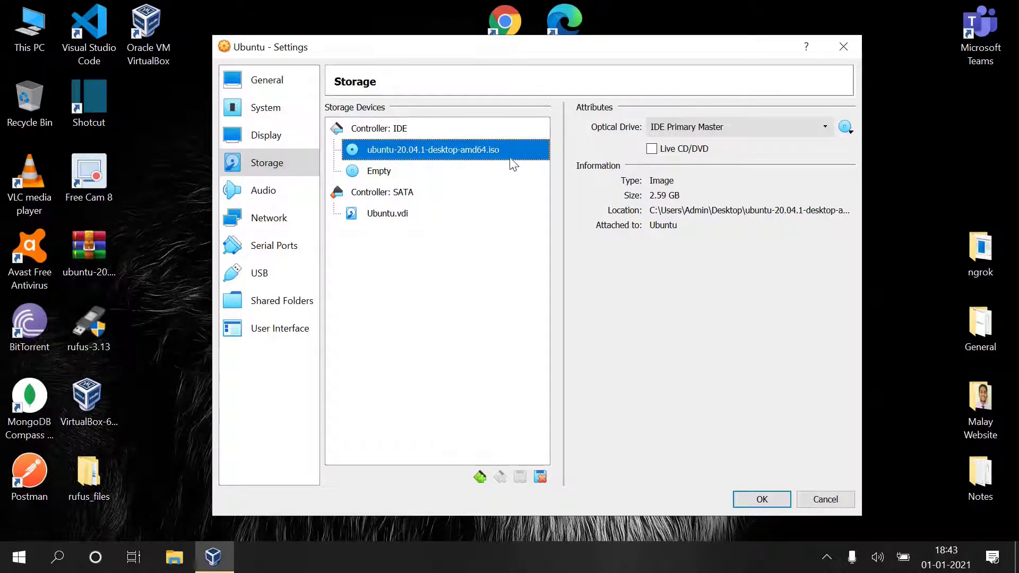
right_click(390, 151)
click(410, 159)
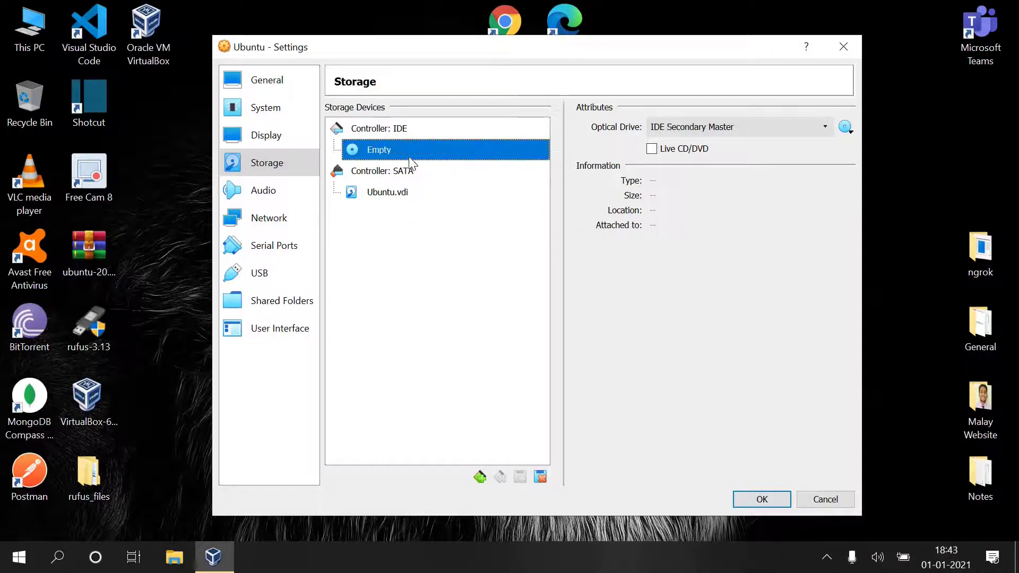
click(764, 499)
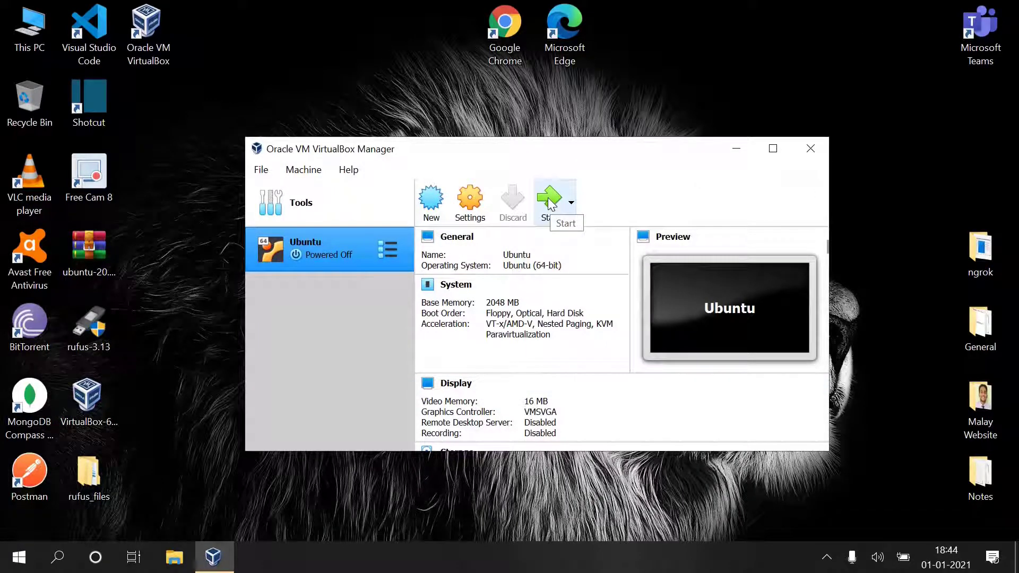
- Boot the Ubuntu virtual machine from its virtual hard disk and dismiss the Auto capture keyboard notice
click(550, 203)
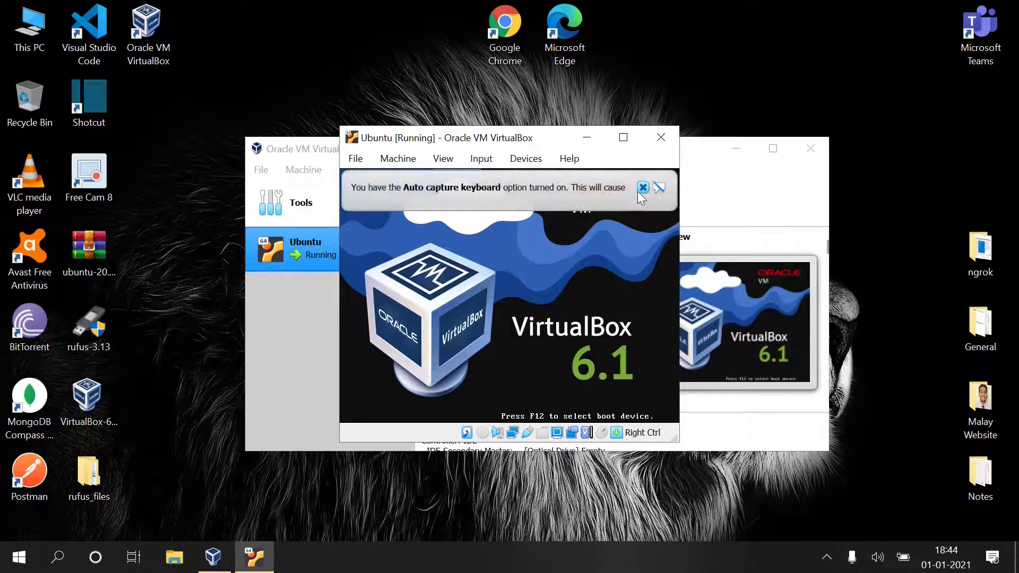
click(687, 189)
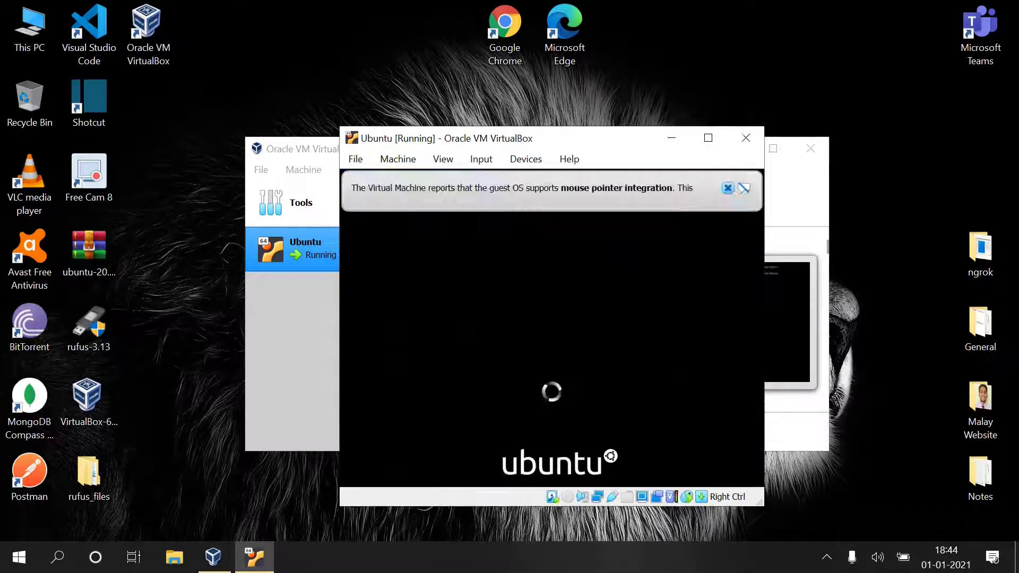